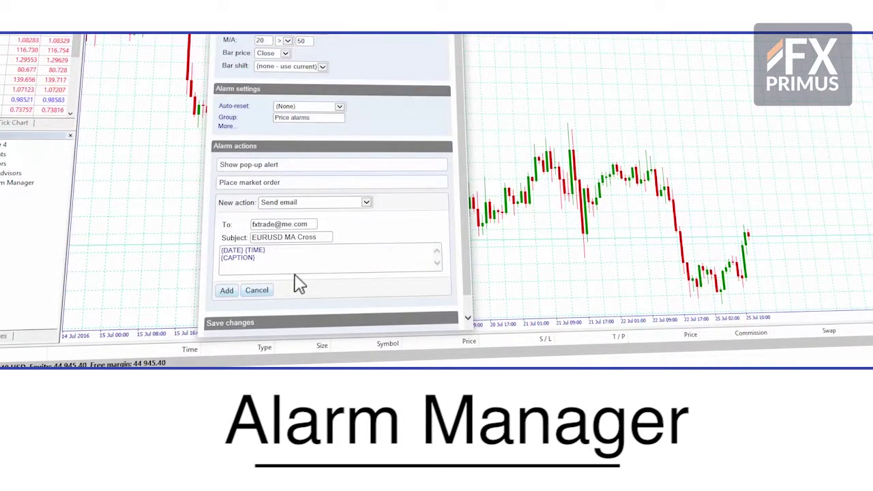
Step: Append the Send email action to the alarm's action list
left_click(226, 292)
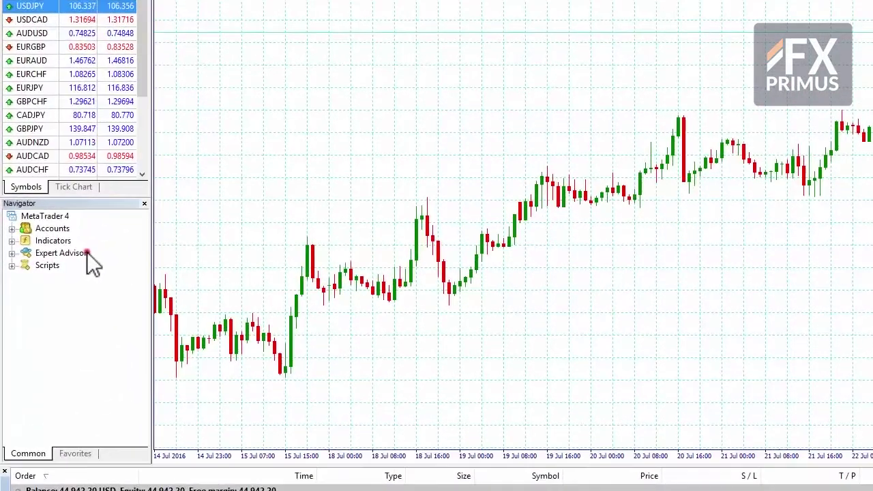
Step: Drag the Alarm Manager expert from Navigator onto the USDCAD chart and confirm it
double_click(87, 253)
left_click(87, 265)
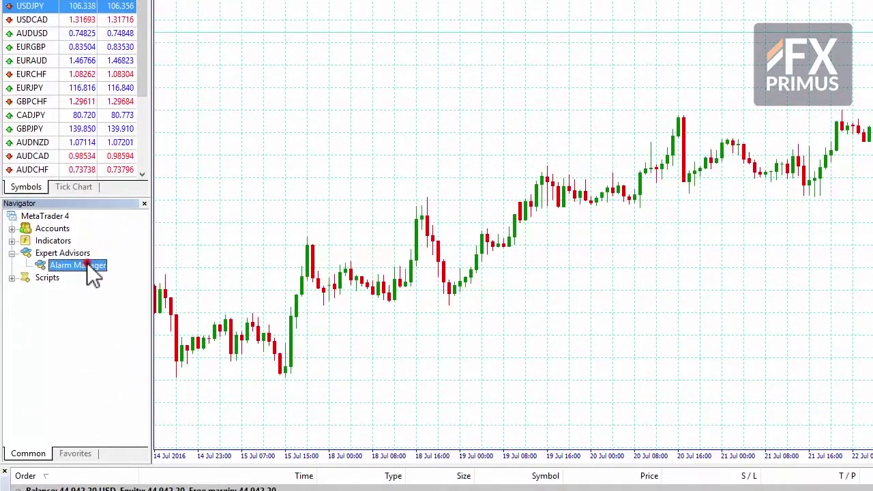
left_click_drag(87, 263, 245, 276)
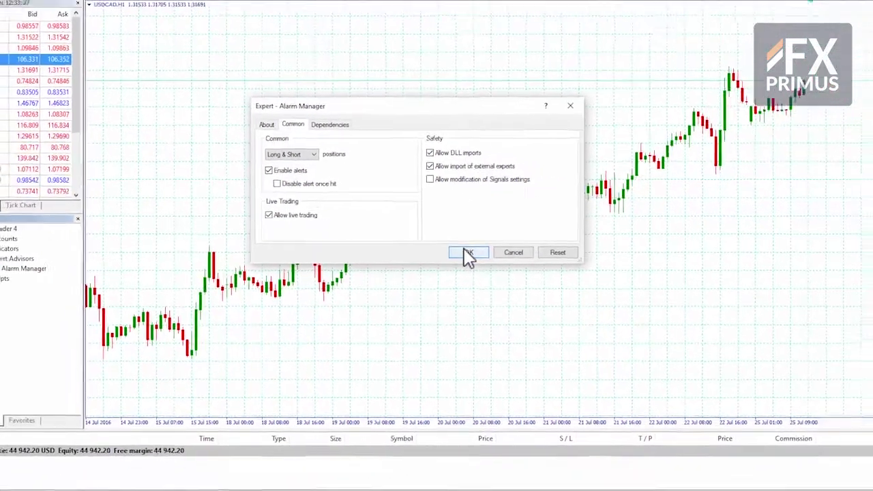
left_click(525, 249)
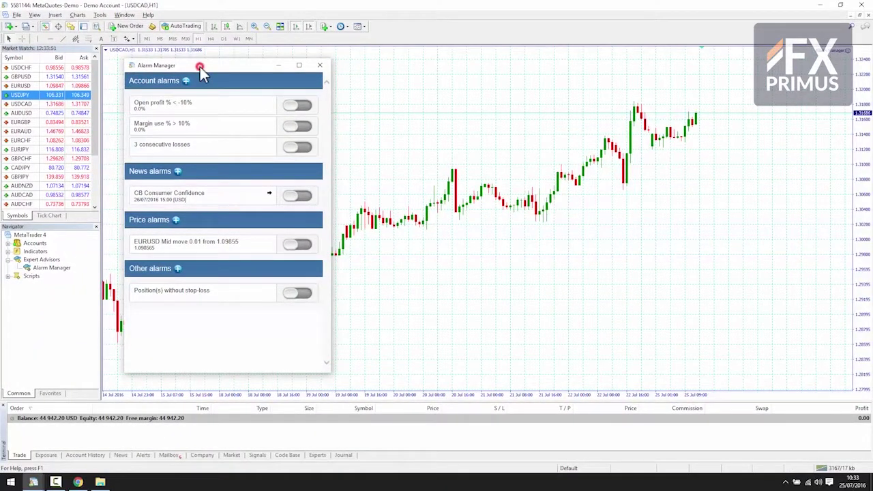
Step: Move the Alarm Manager window over the chart, then open and dismiss its system menu
mouse_move(200, 67)
left_mouse_down()
mouse_move(526, 156)
mouse_move(217, 76)
left_mouse_up()
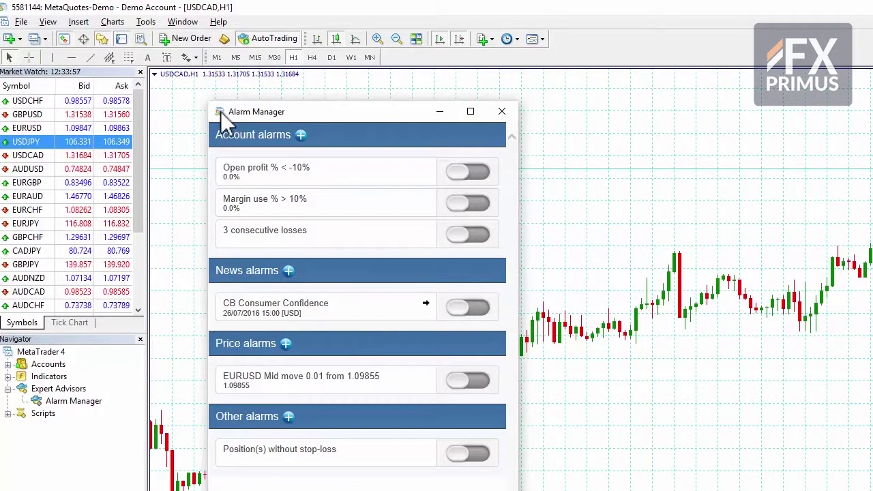
left_click(220, 111)
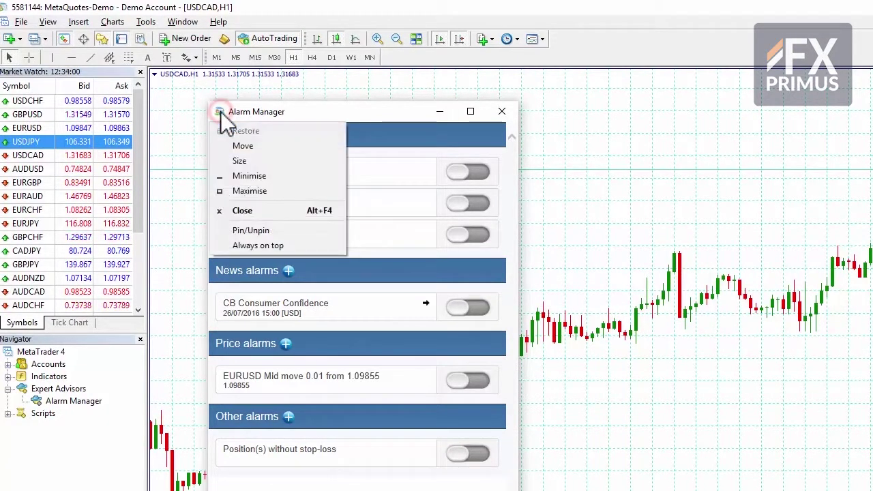
left_click(267, 112)
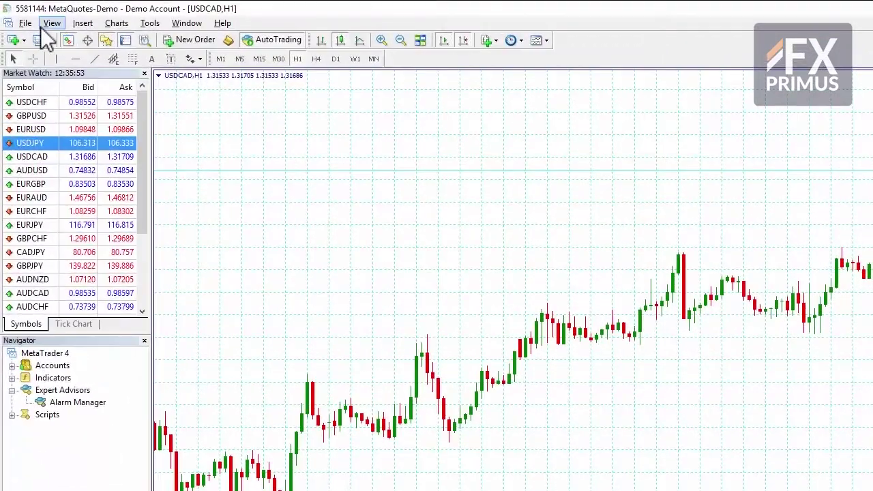
Step: Switch the interface language under View > Languages, postponing the restart
left_click(47, 25)
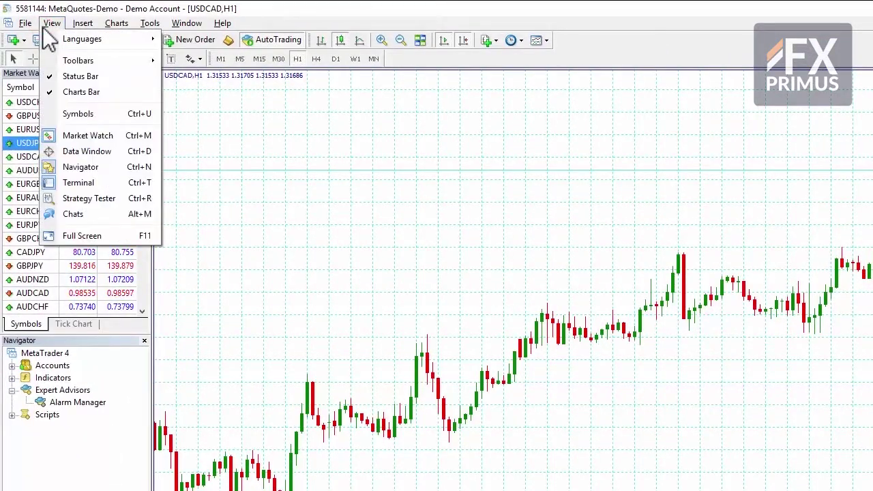
mouse_move(97, 39)
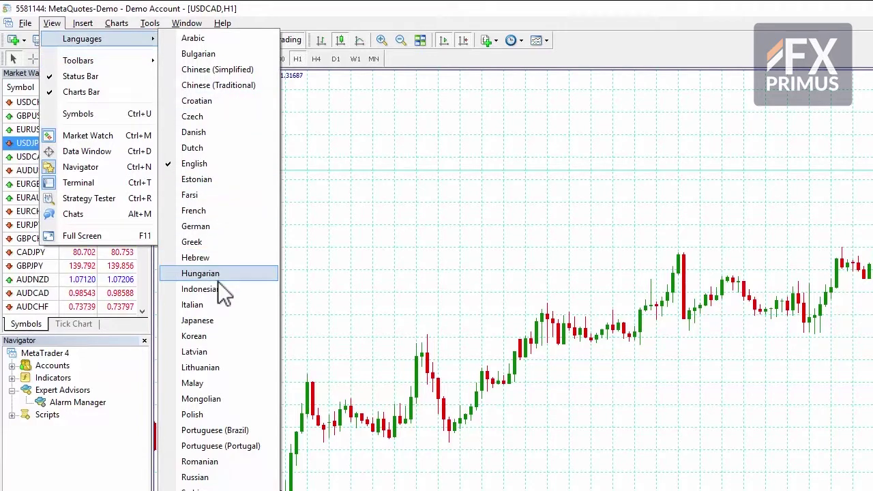
left_click(213, 320)
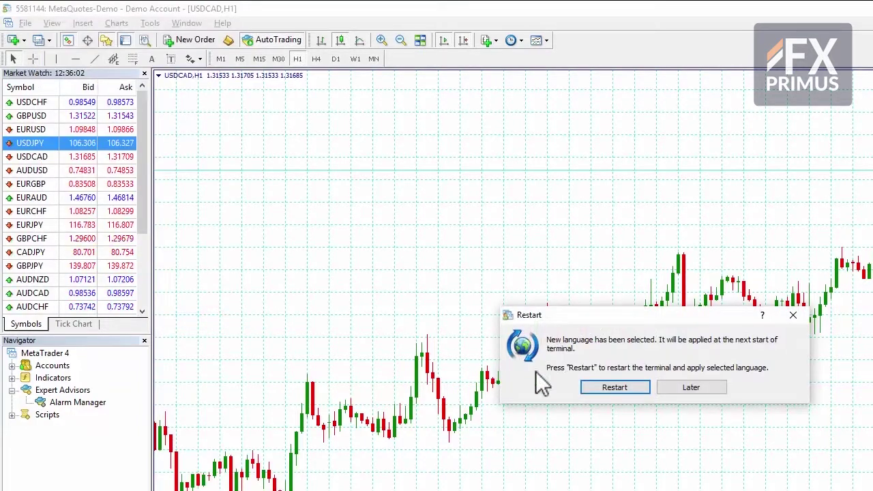
left_click(686, 389)
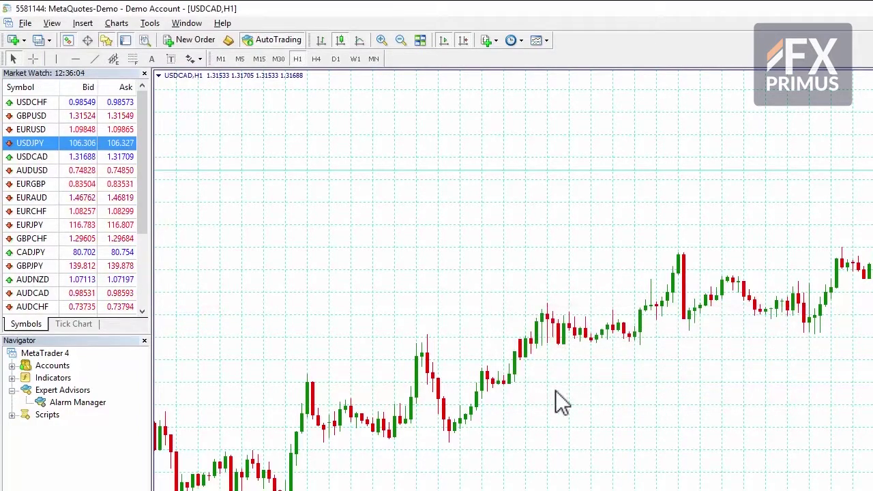
Step: Reattach the Alarm Manager expert to the chart and confirm its settings
left_click(82, 403)
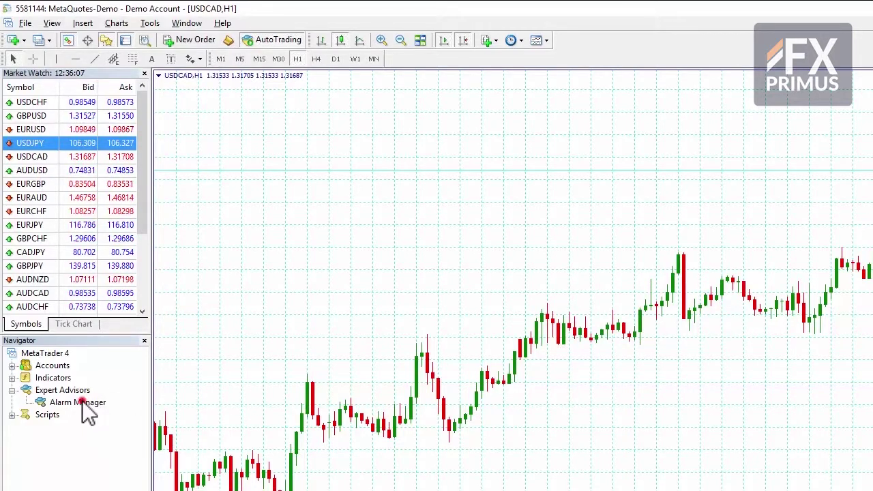
left_click_drag(82, 404, 266, 351)
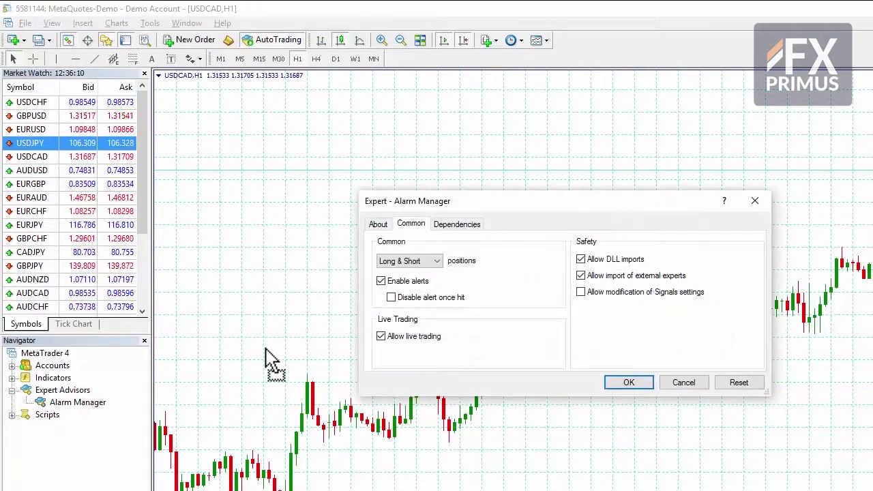
left_click(624, 383)
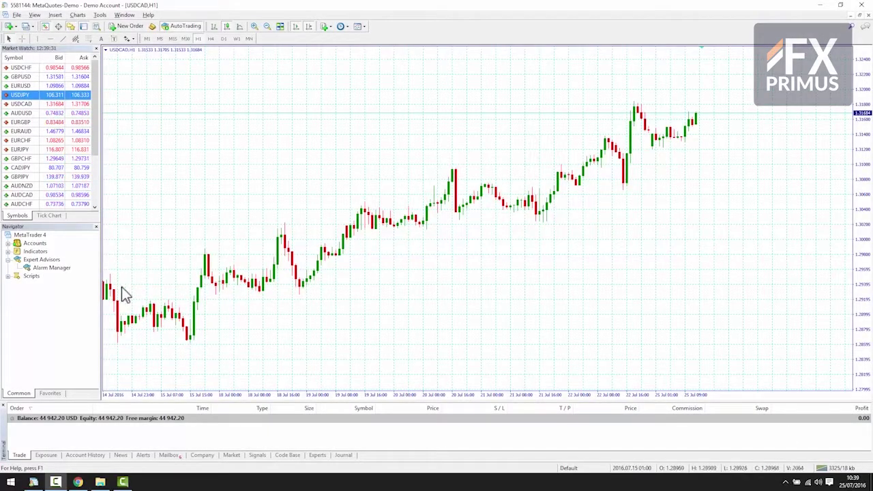
Step: Drag Alarm Manager onto the chart and confirm to open its alarm list
left_click_drag(54, 267, 191, 273)
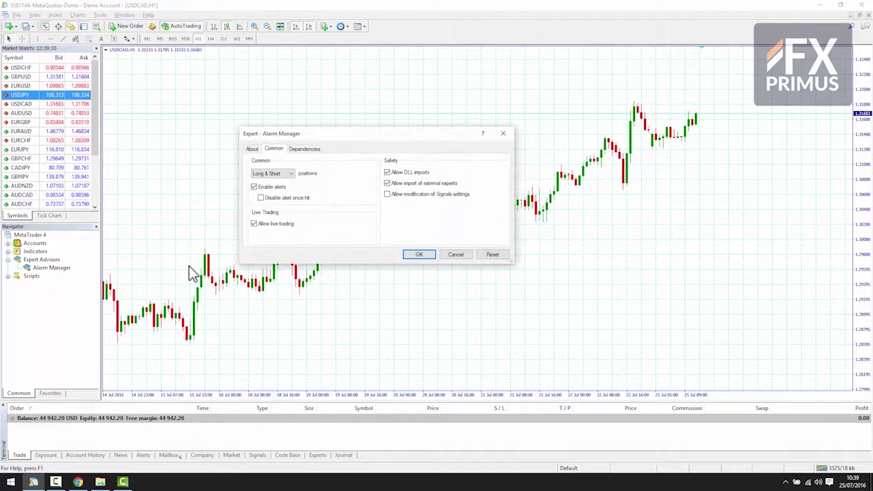
left_click(419, 256)
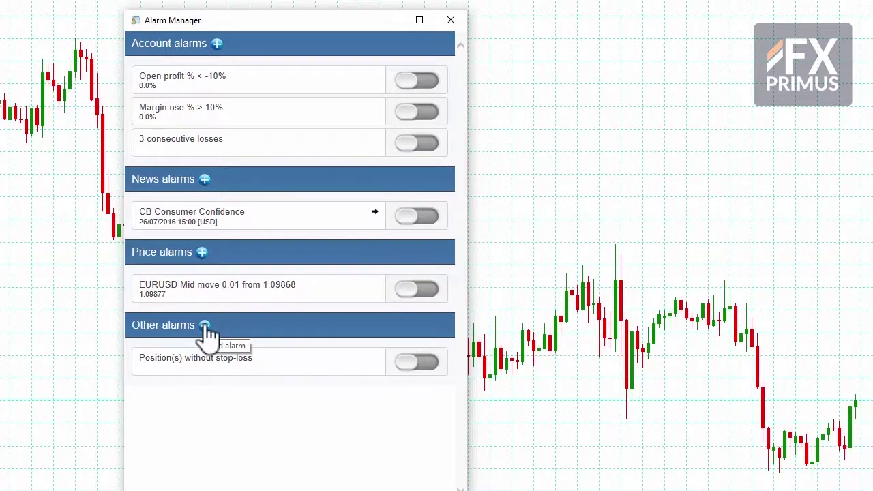
Step: Add a Timer countdown alarm under Other alarms with a 0h 0m 10s period
left_click(206, 326)
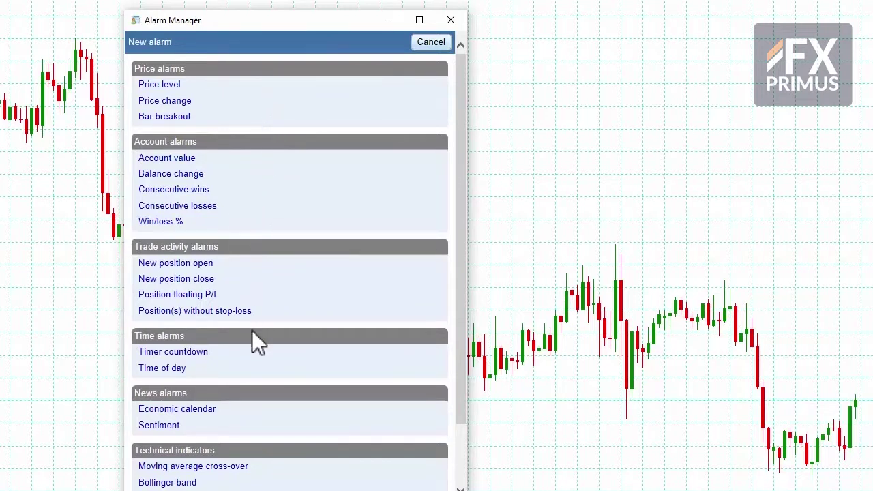
left_click(203, 355)
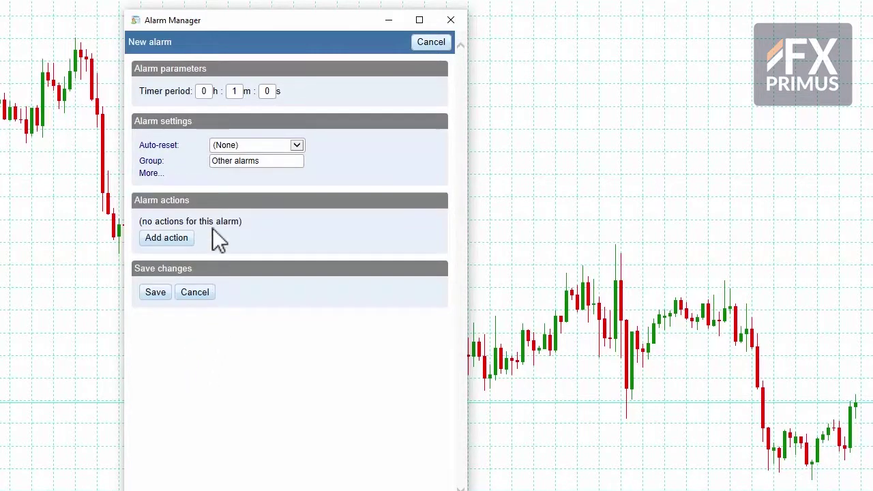
left_click(230, 91)
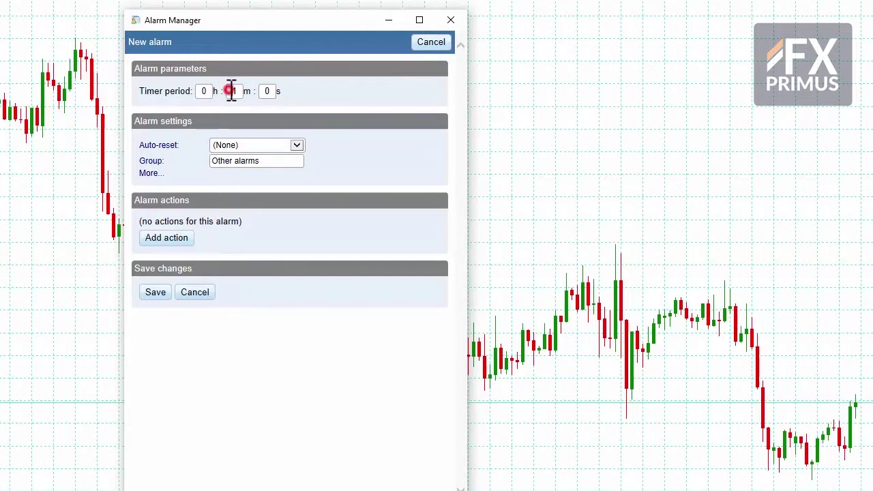
key("Delete")
key("Tab")
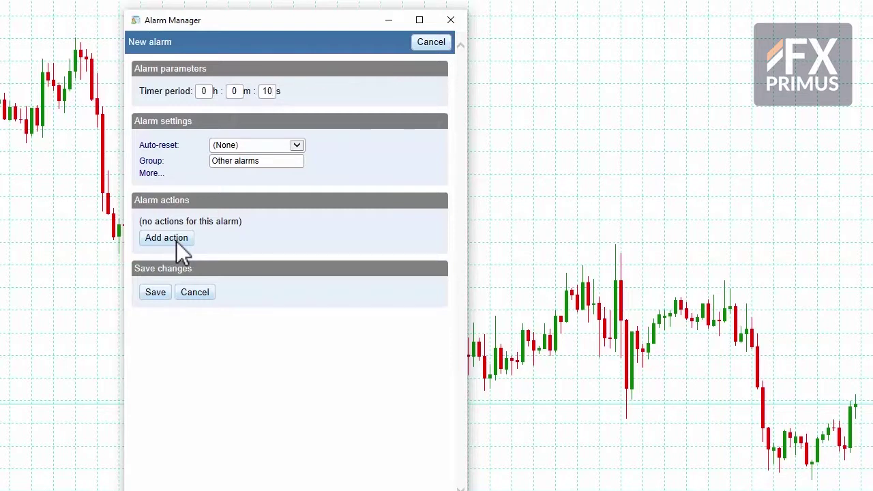
Step: Give the timer alarm a EURUSD Place market order action and save the alarm
left_click(176, 240)
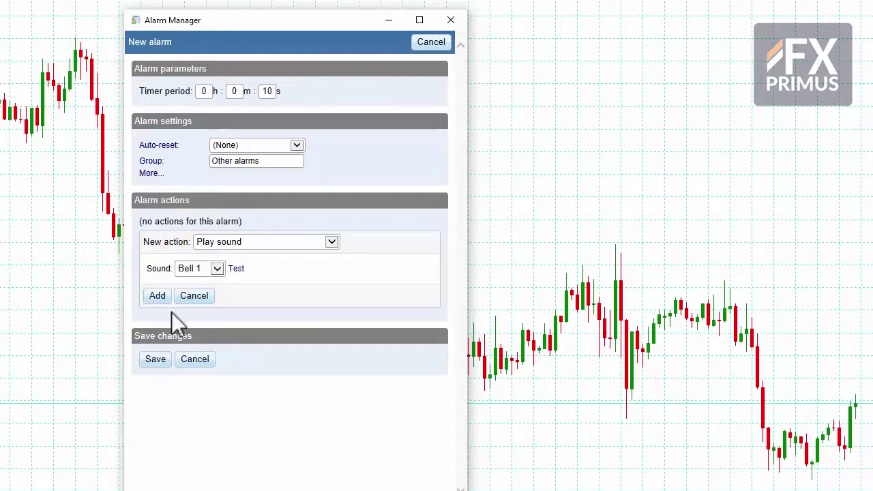
left_click(263, 242)
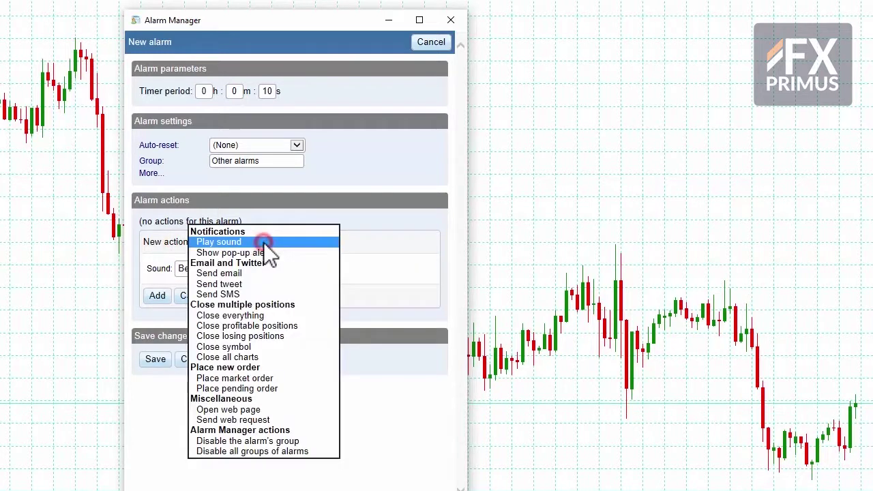
left_click(270, 379)
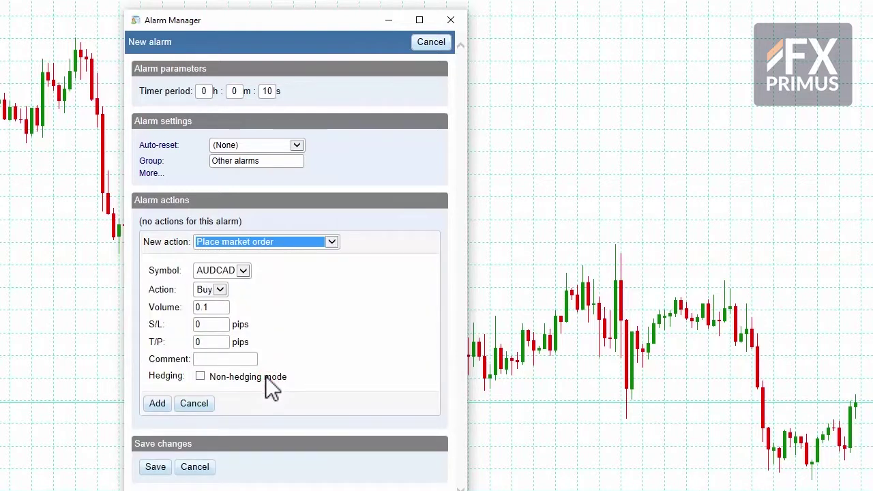
left_click(243, 271)
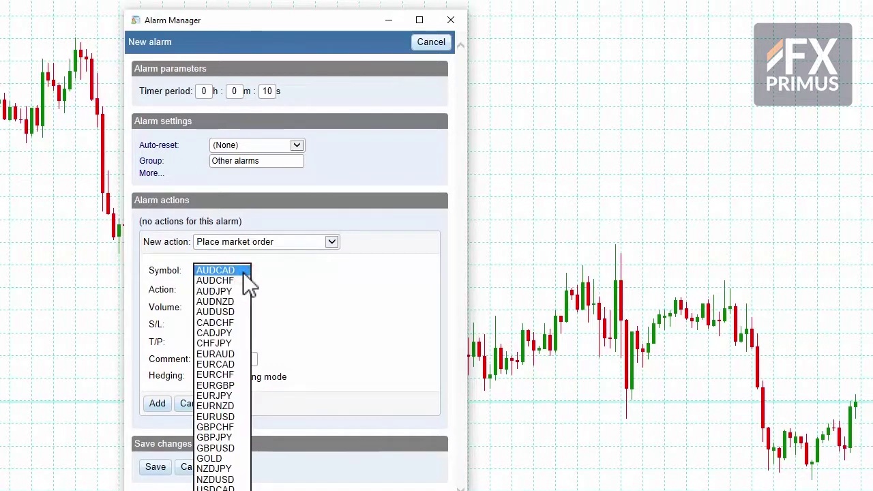
left_click(231, 417)
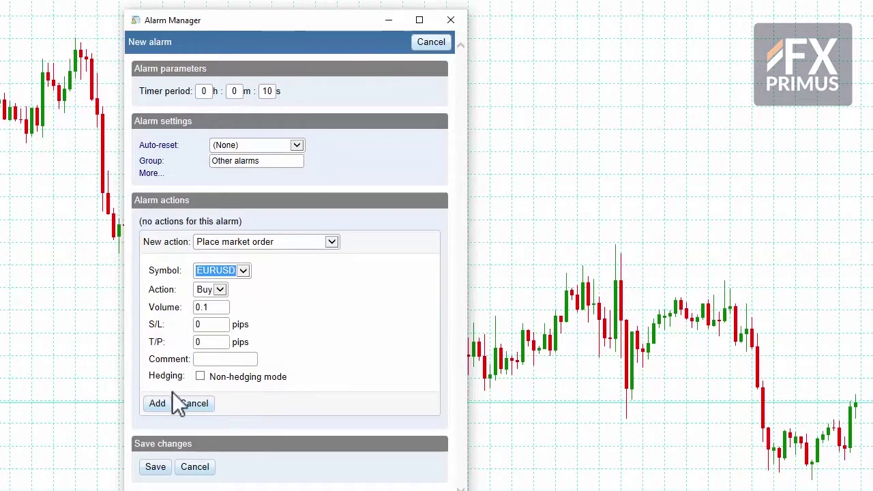
left_click(158, 404)
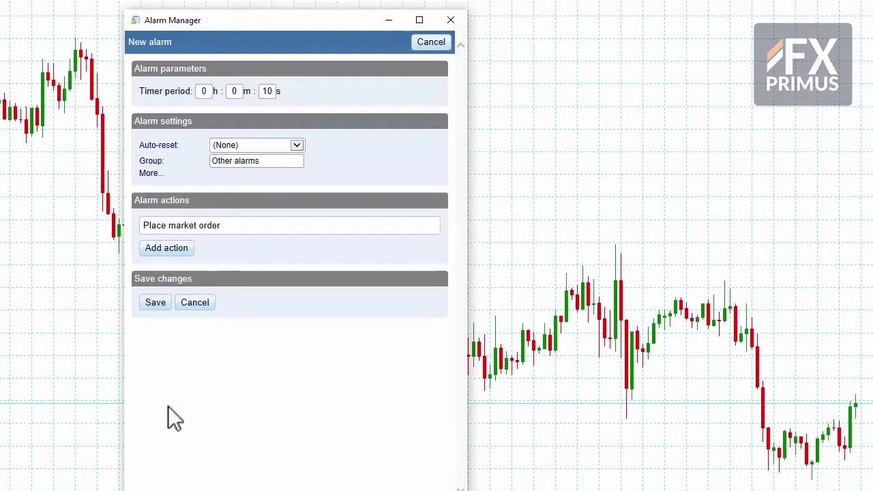
left_click(156, 303)
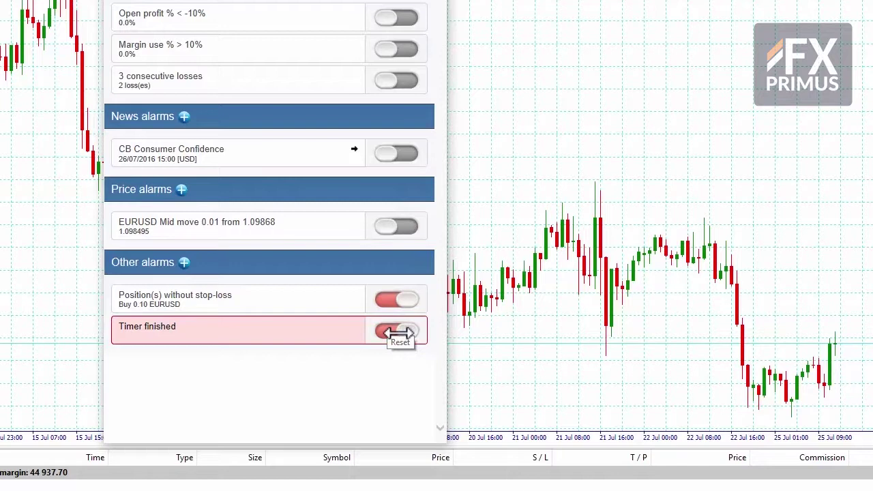
Step: Reset the Timer finished alarm so it counts down and opens a EURUSD buy
left_click(399, 332)
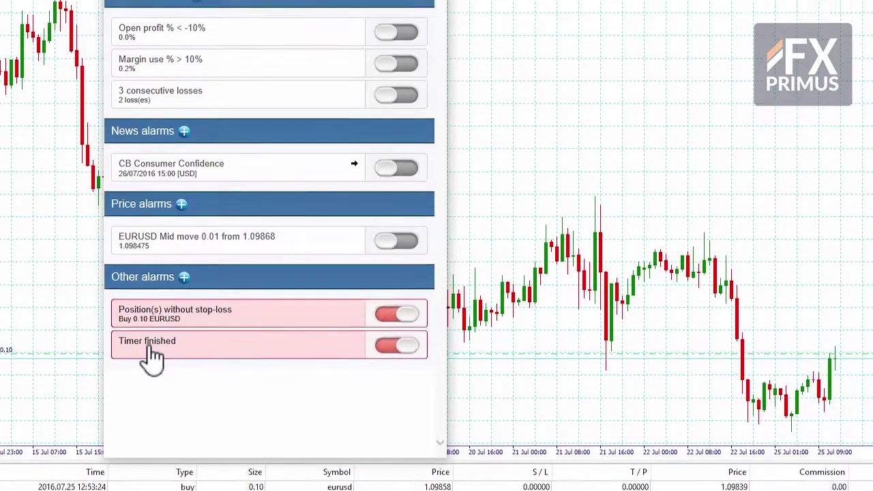
Step: Set the timer alarm's Auto-reset to Immediate, save, and reset its countdown
left_click(151, 382)
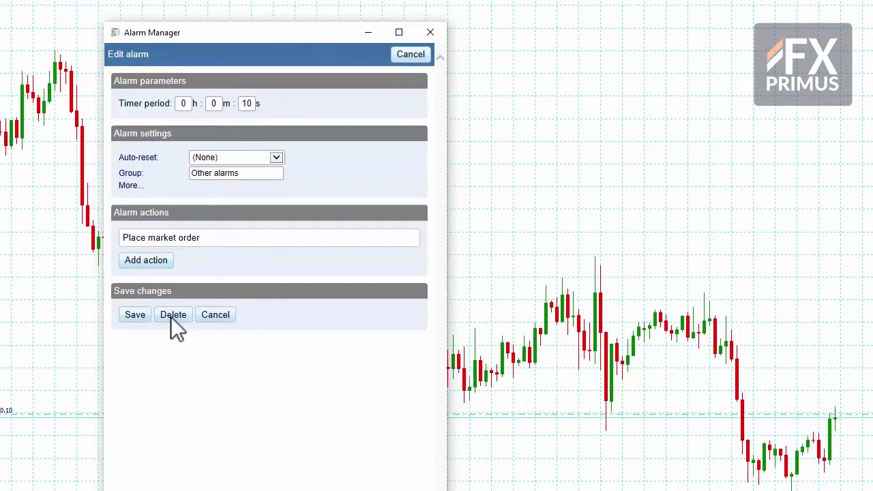
left_click(179, 249)
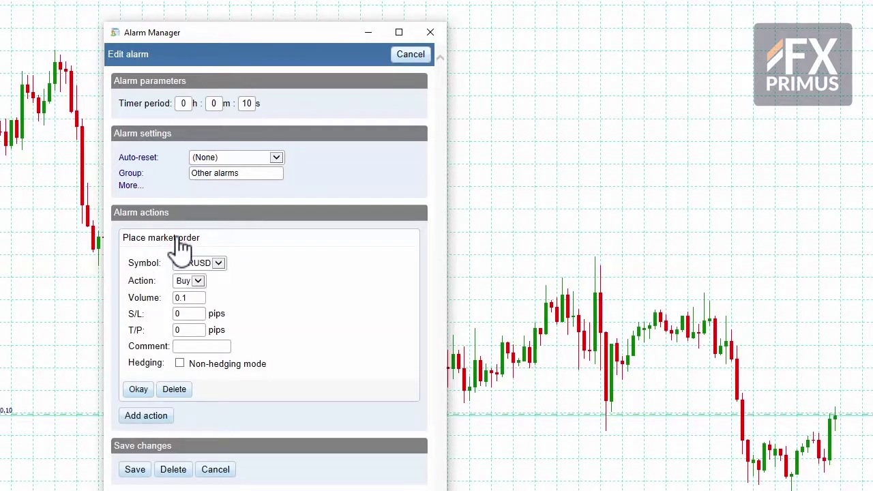
left_click(230, 159)
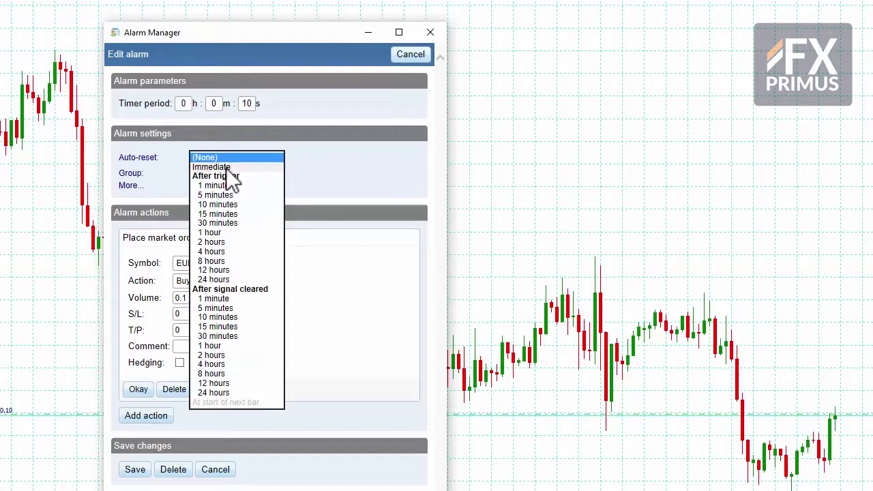
left_click(227, 167)
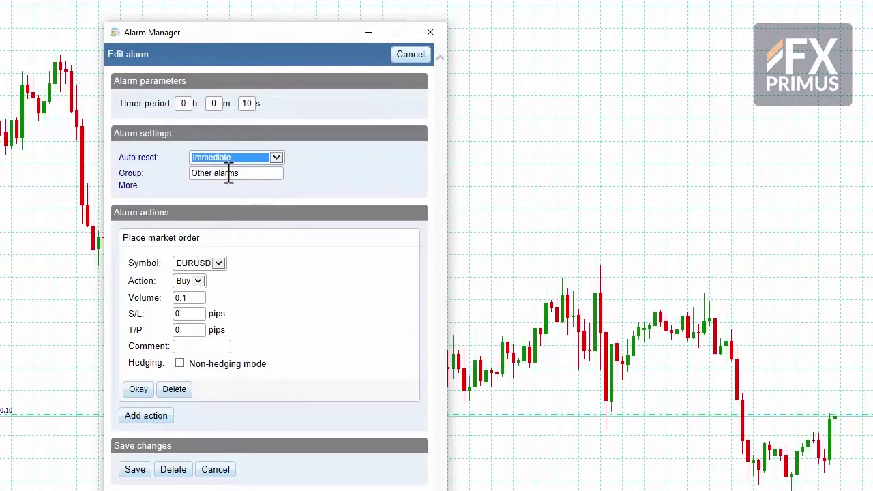
left_click(142, 471)
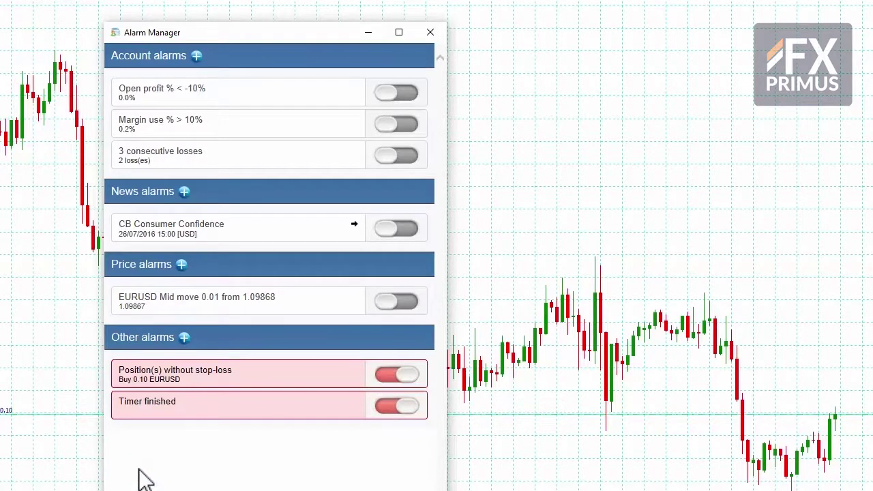
left_click(384, 404)
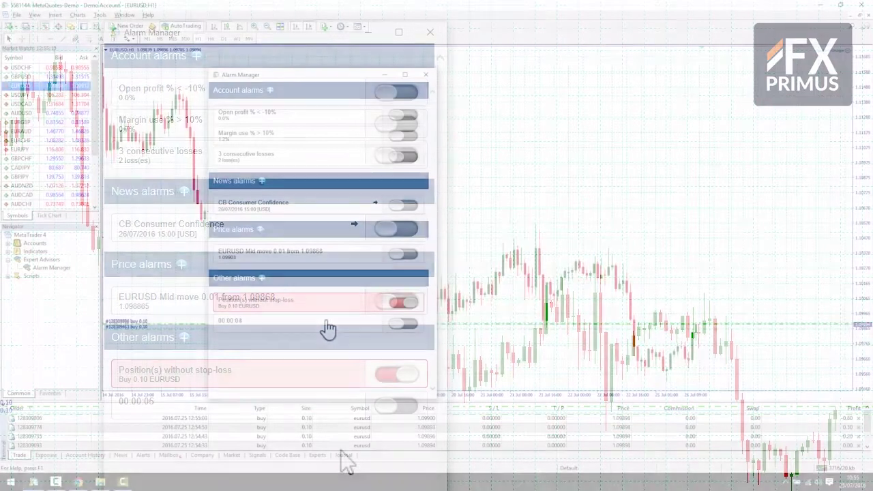
Step: Change the timer alarm's Group to 'Timers' and save it
left_click(327, 324)
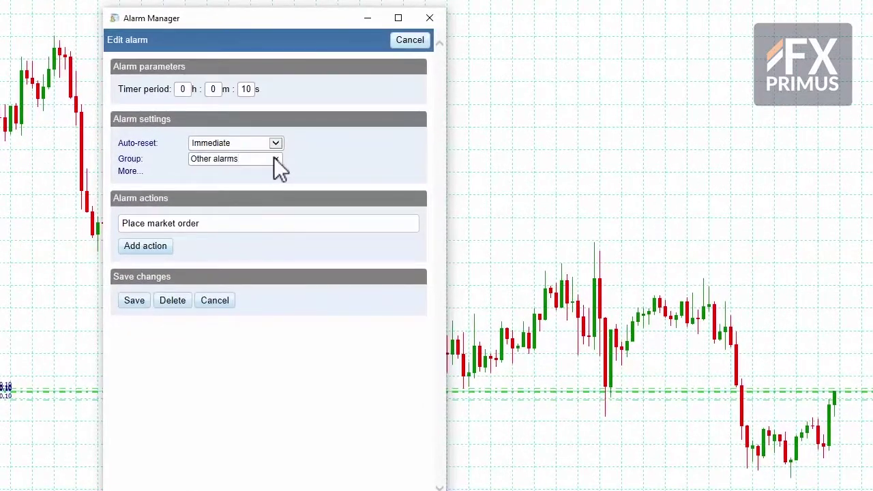
key("ctrl+a")
key("BackSpace")
type("Ti")
type("mers")
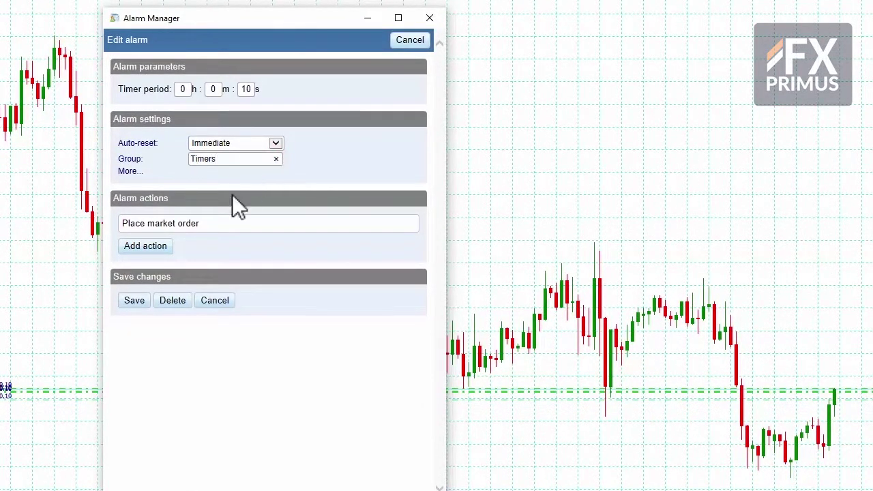
left_click(134, 302)
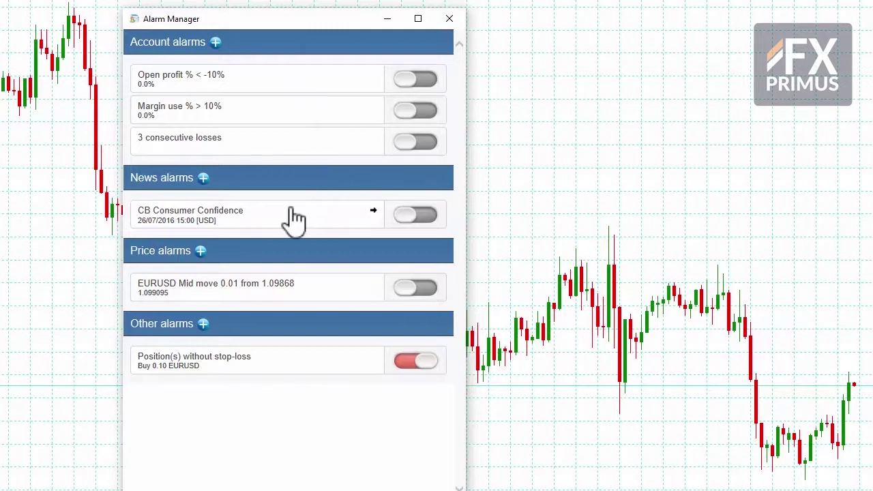
Step: Bring up the new-alarm type menu in Alarm Manager
left_click(205, 323)
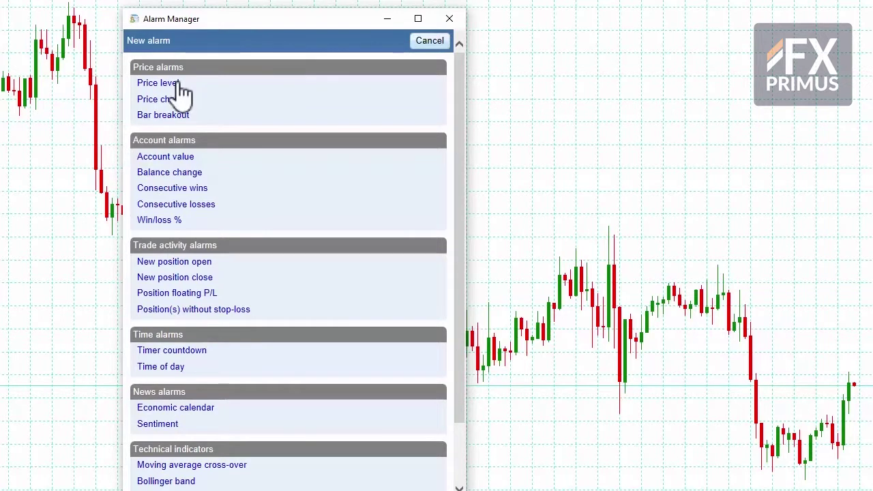
Step: Draft an account-value alarm watching free margin with threshold 1000
left_click(186, 157)
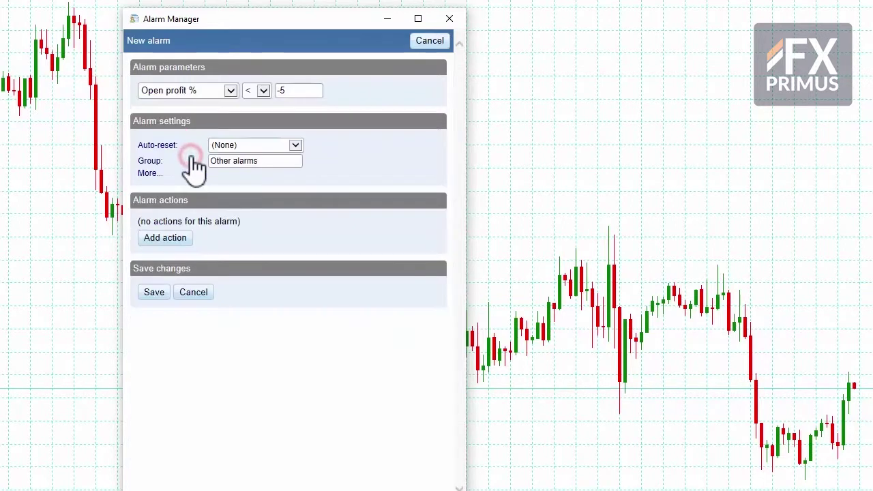
left_click(203, 92)
left_click(201, 60)
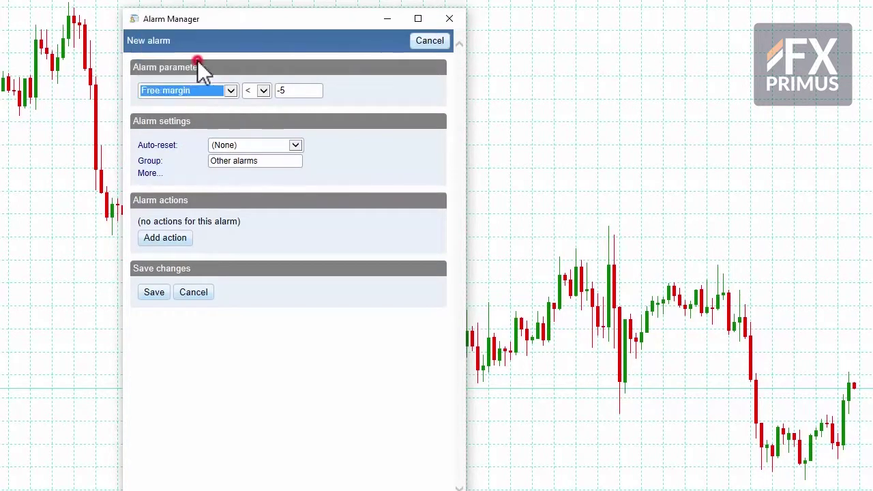
left_click(286, 90)
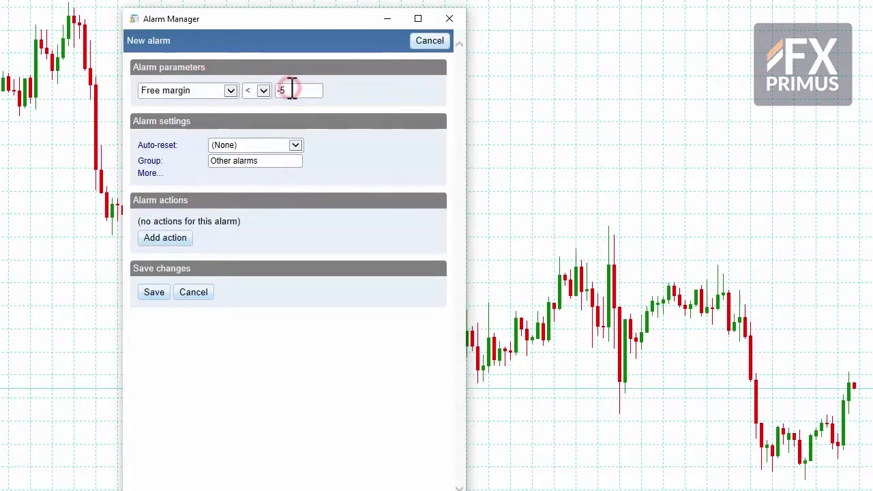
key("BackSpace")
key("BackSpace")
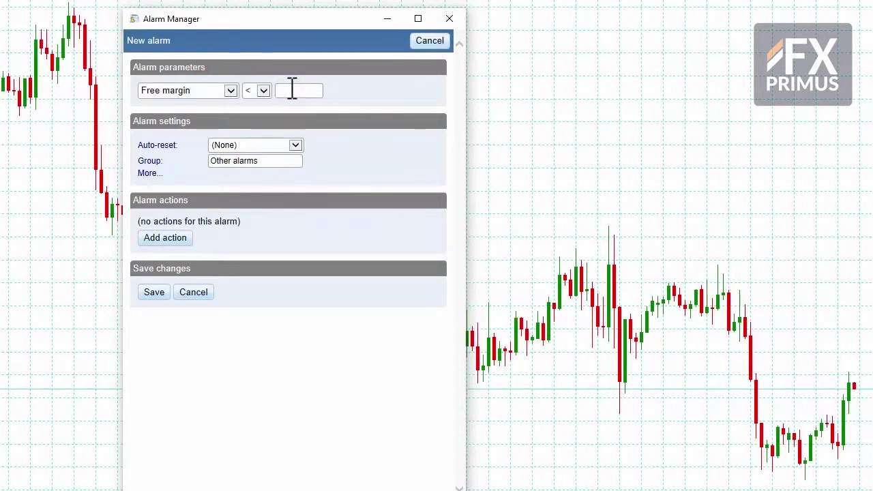
type("1000")
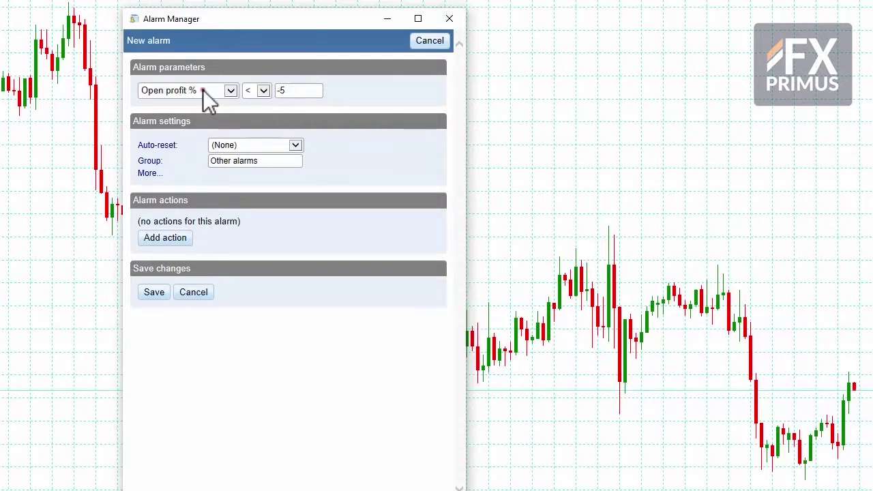
Step: Switch the condition to open position count greater-than, then return to the alarm types
left_click(205, 90)
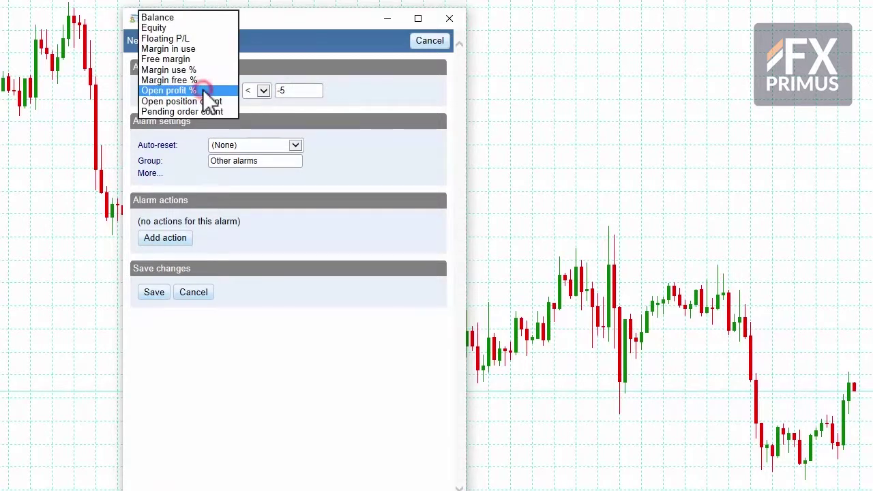
left_click(208, 101)
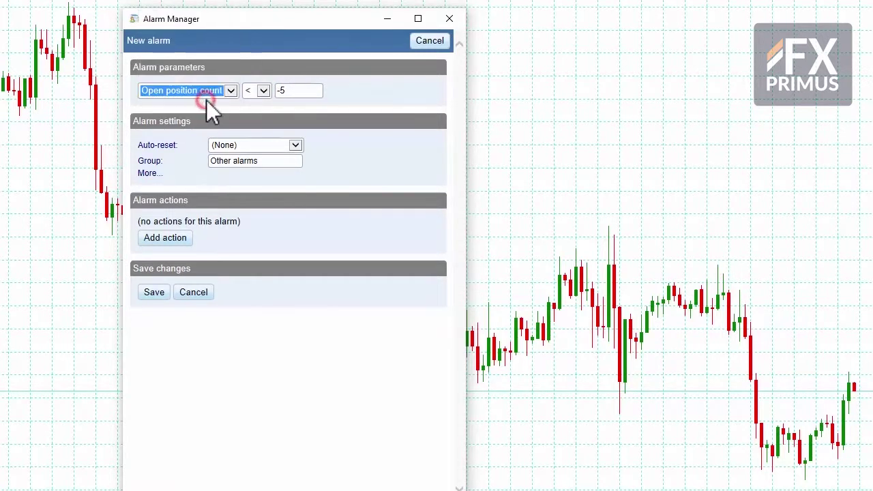
left_click(255, 92)
left_click(257, 81)
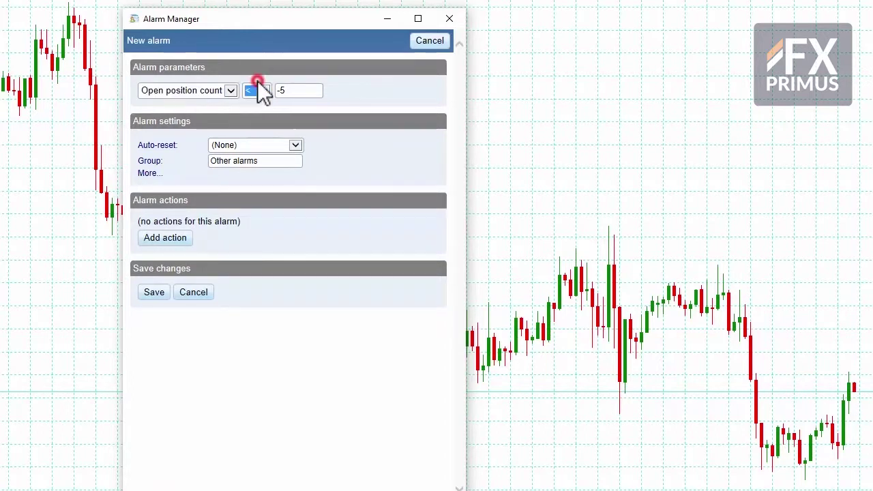
left_click(303, 90)
type("5")
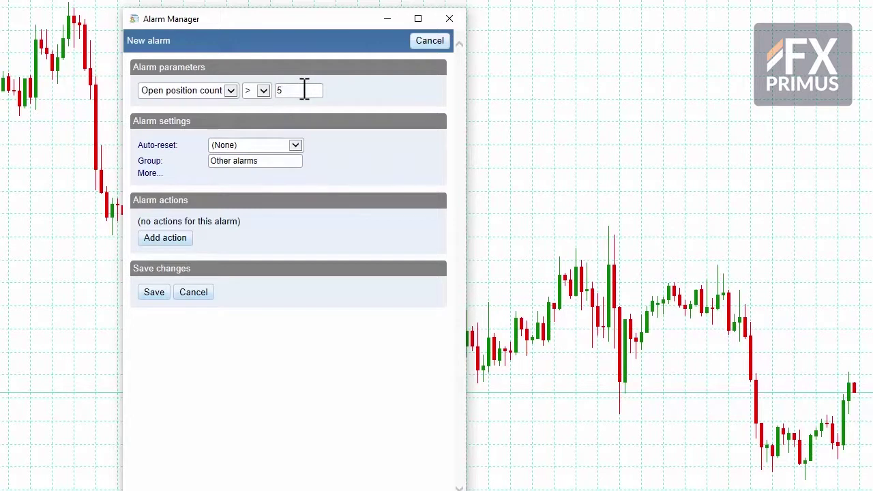
left_click(194, 292)
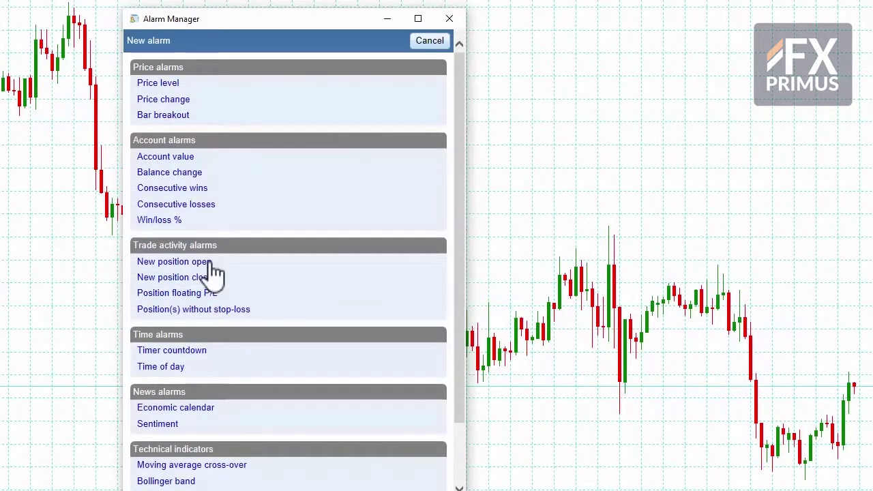
Step: Start a new-position-open alarm and browse its list of action types
left_click(208, 262)
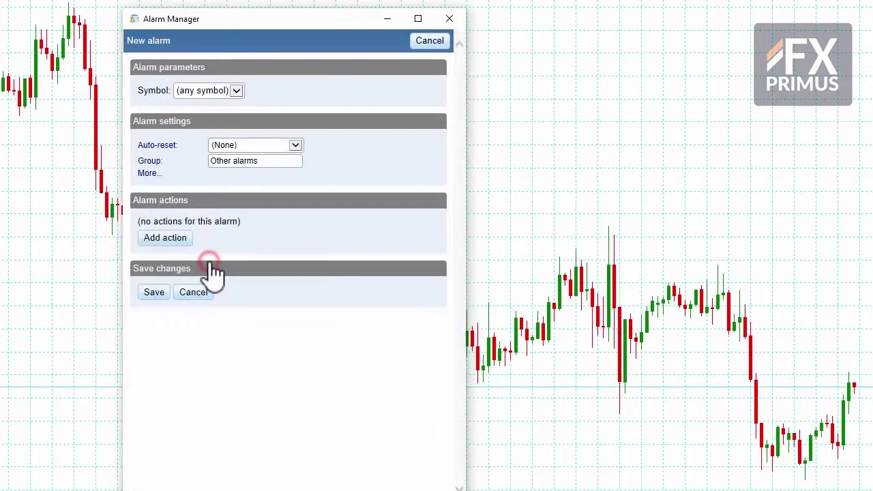
left_click(183, 240)
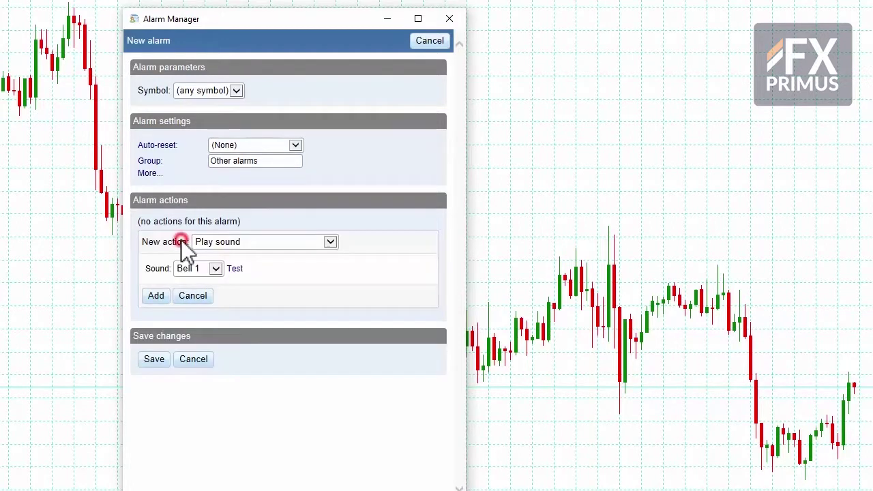
left_click(206, 247)
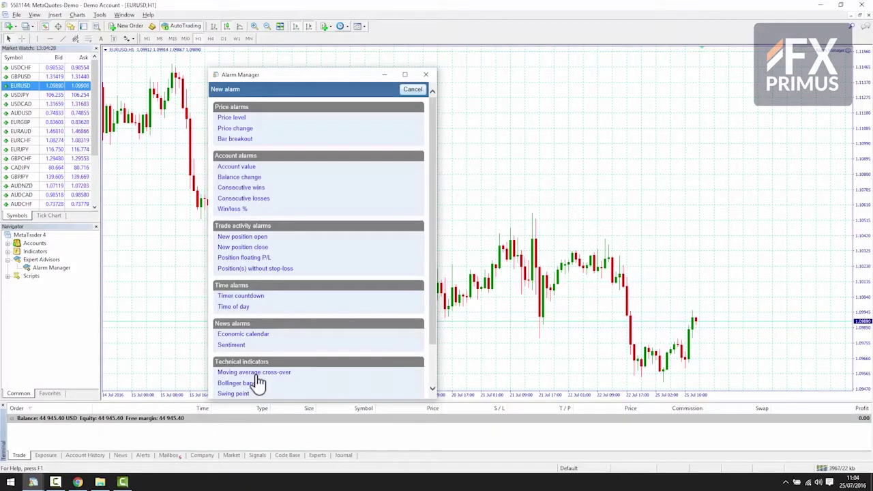
Step: Choose the Moving average cross-over alarm: EURUSD, H1, M/A 20 > 50
left_click(264, 372)
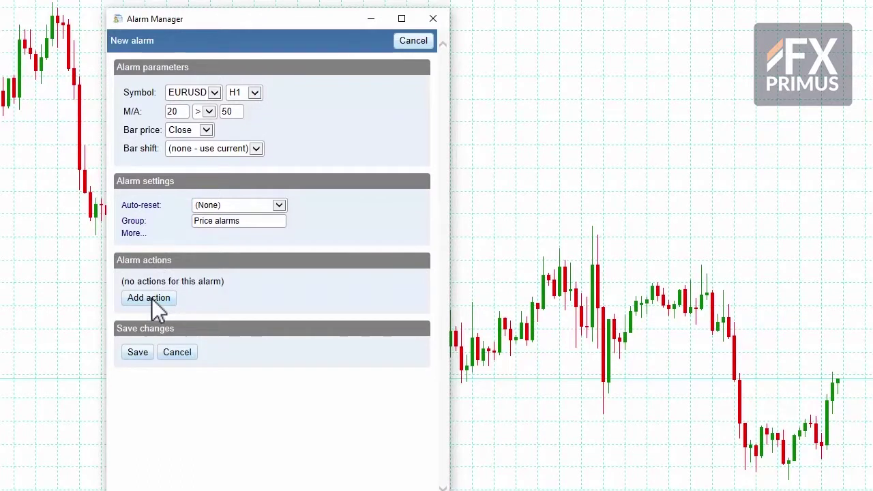
Step: Draft a pop-up alert action with the message 'EURUSD MA Cross'
left_click(152, 299)
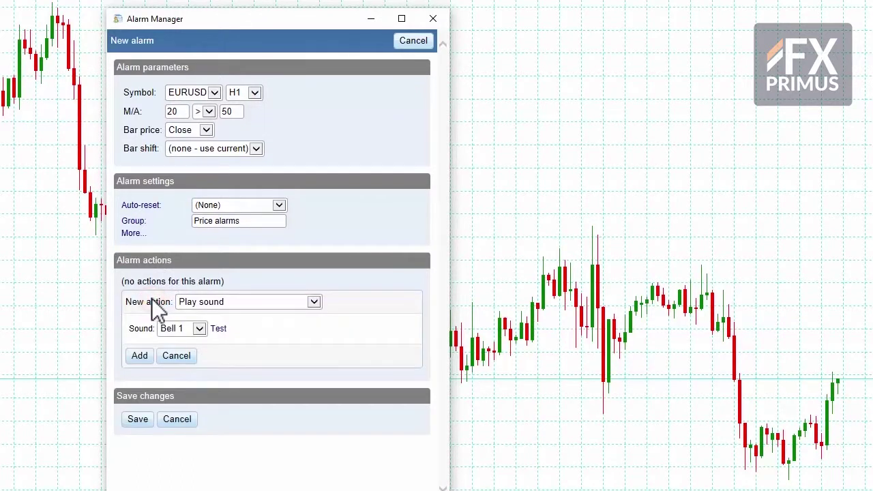
left_click(199, 303)
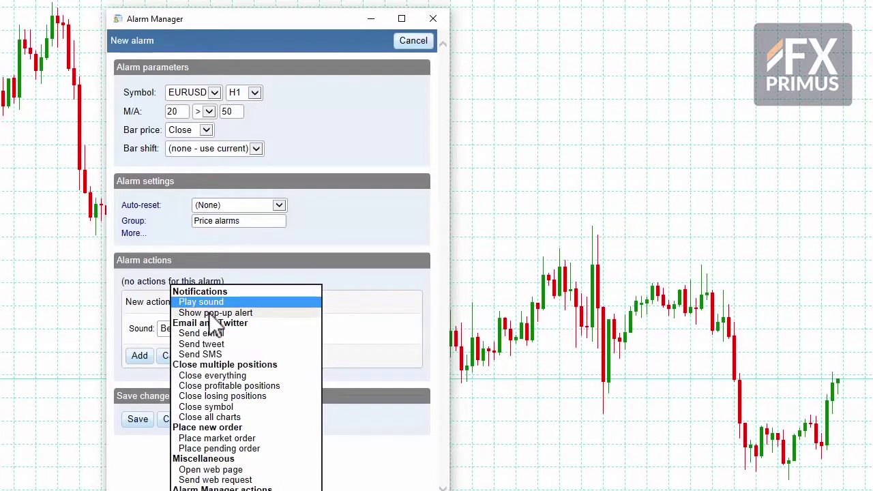
left_click(211, 314)
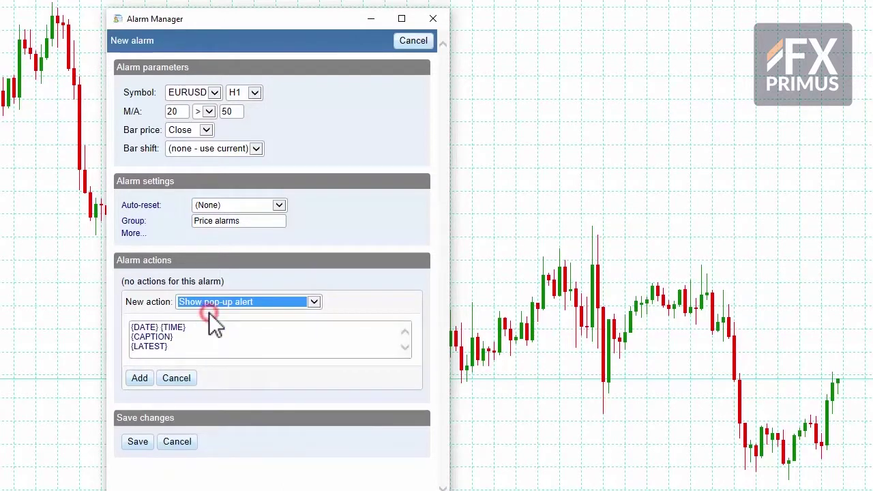
left_click(204, 346)
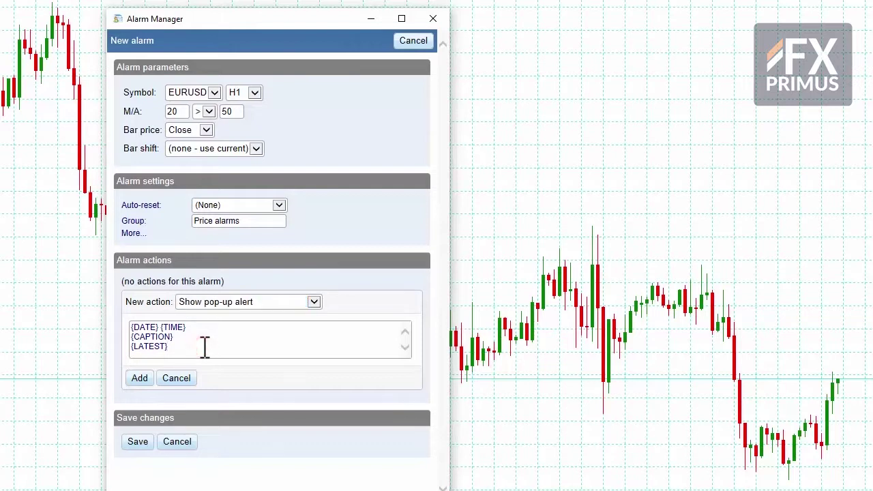
key("ctrl+a")
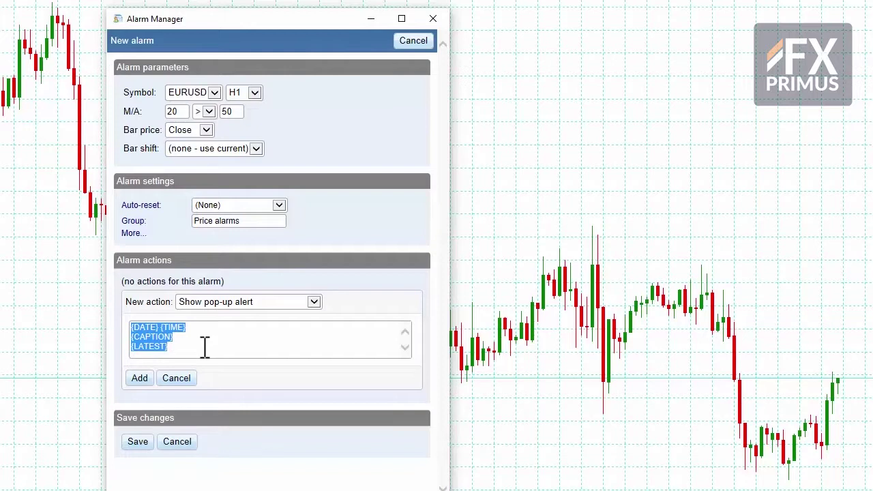
type("EU")
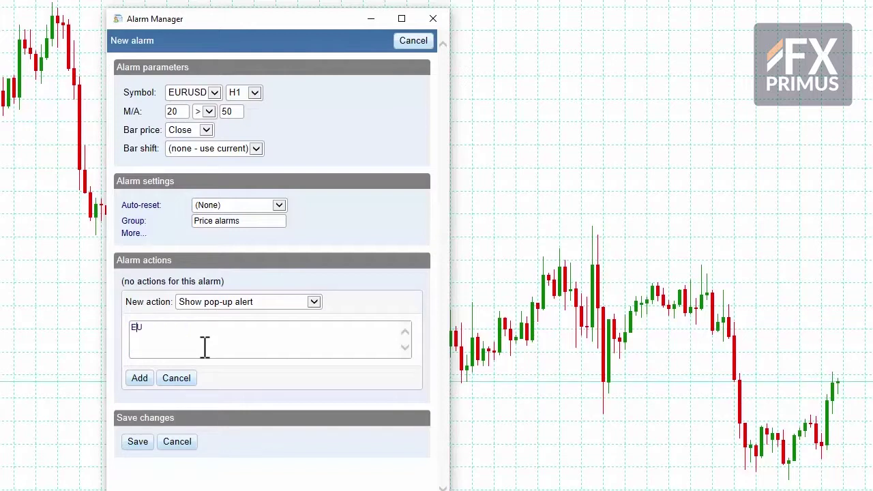
type("RUSD MA Cr")
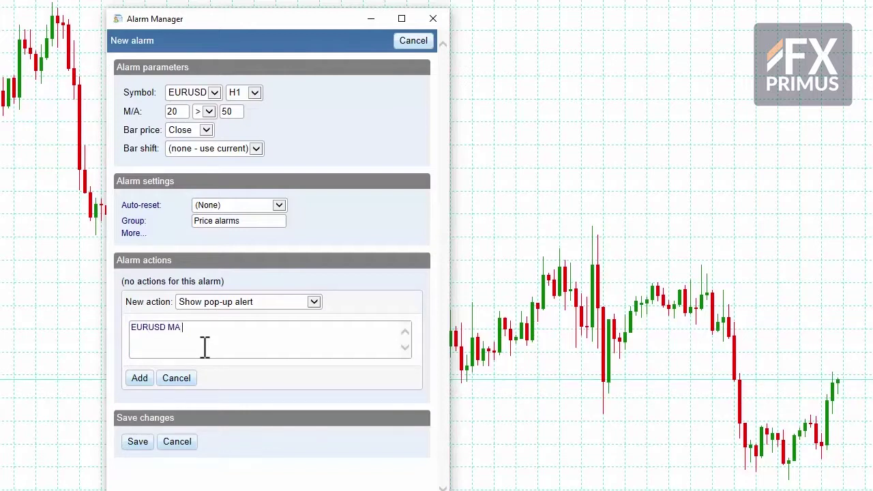
type("oss")
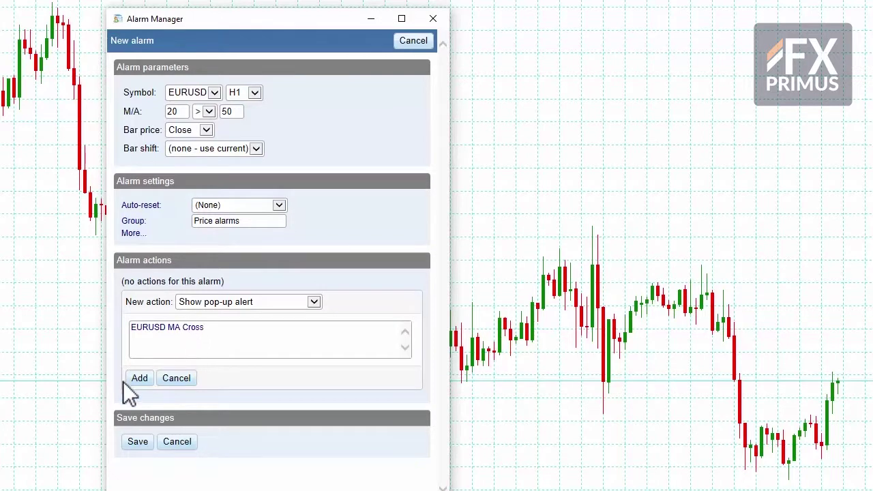
Step: Add the pop-up alert and a Place market order action to the alarm
left_click(129, 379)
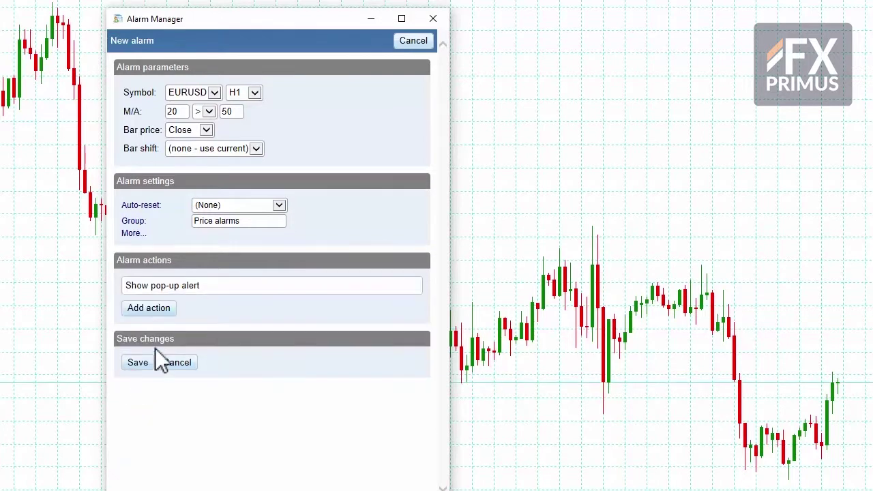
left_click(167, 316)
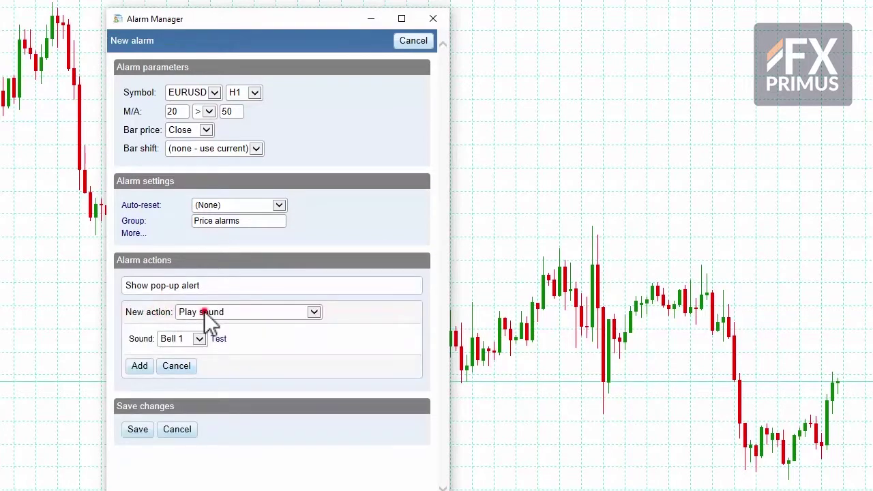
left_click(203, 313)
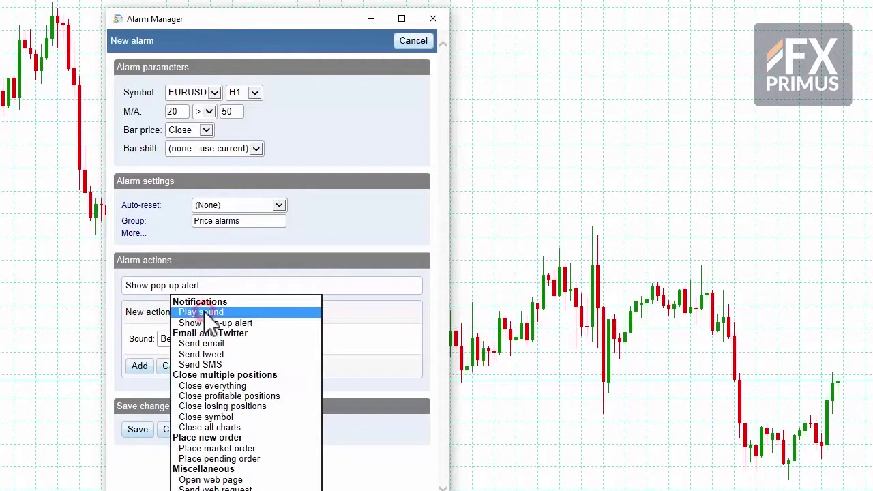
left_click(223, 448)
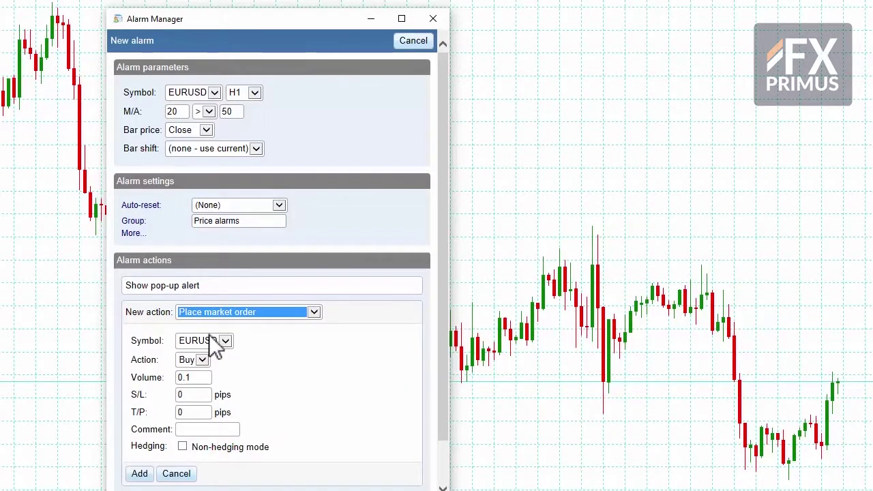
left_click(139, 474)
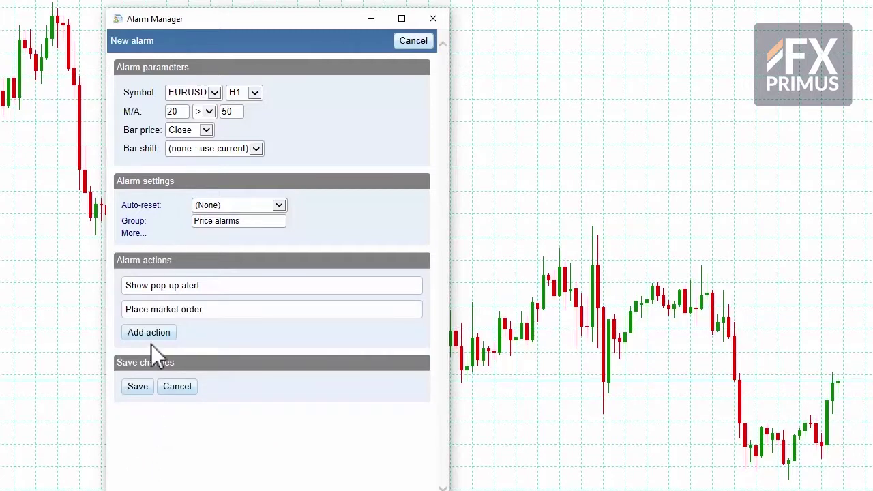
left_click(152, 336)
left_click(192, 341)
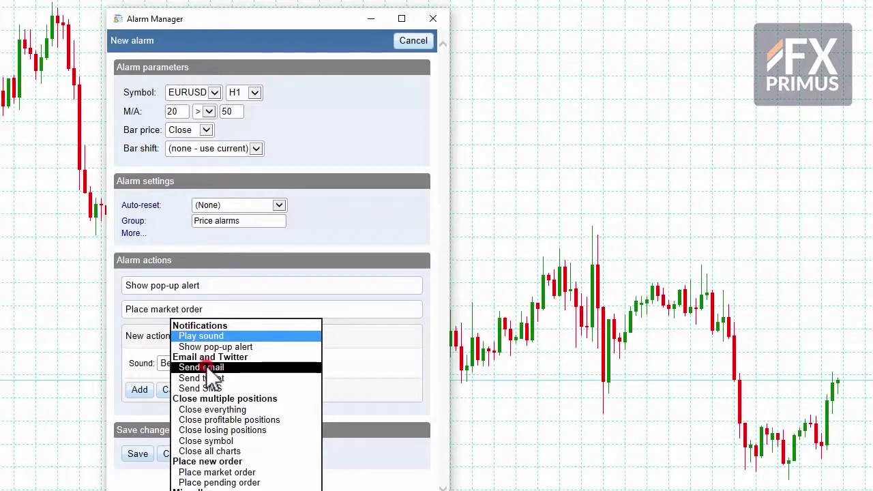
left_click(205, 367)
left_click(206, 366)
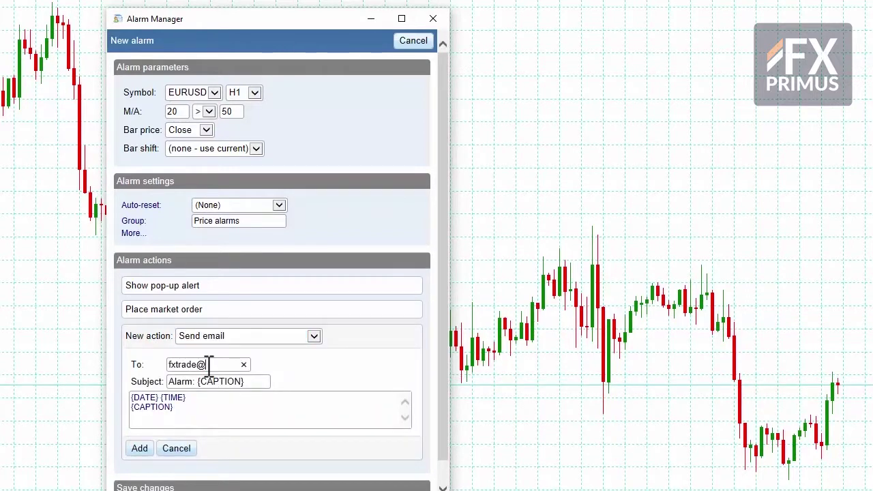
key("Tab")
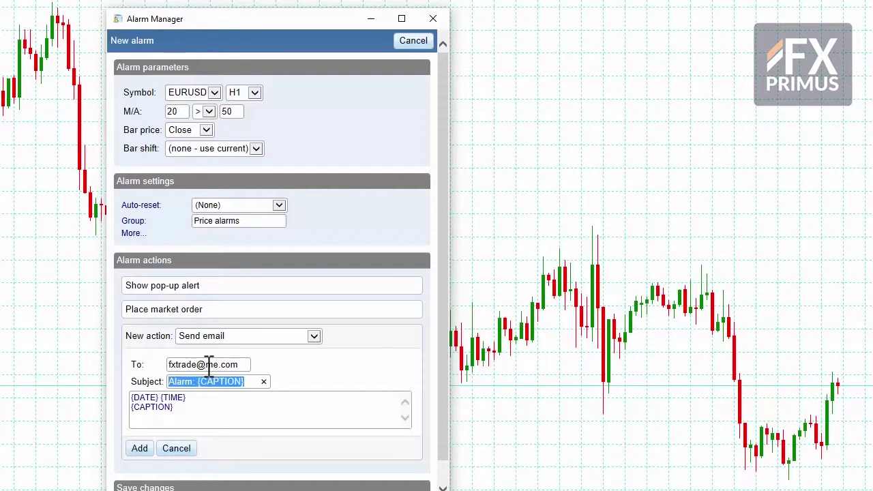
type("EURUSD MA Cross")
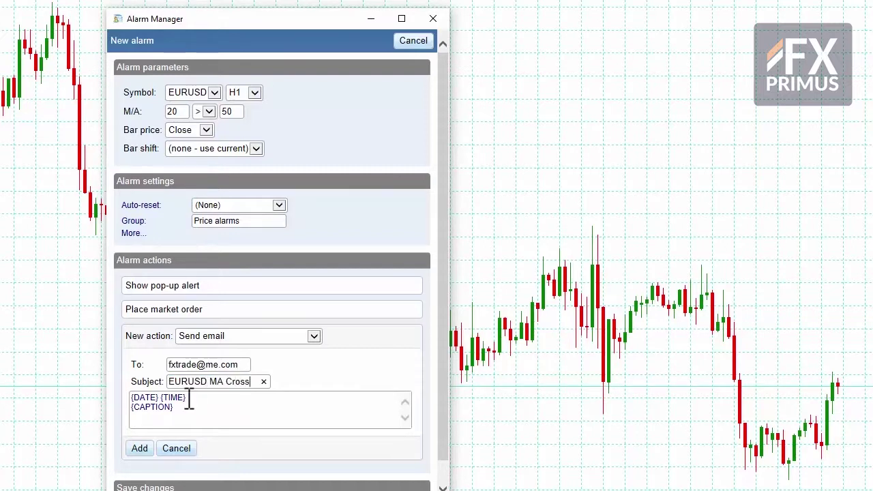
left_click(196, 404)
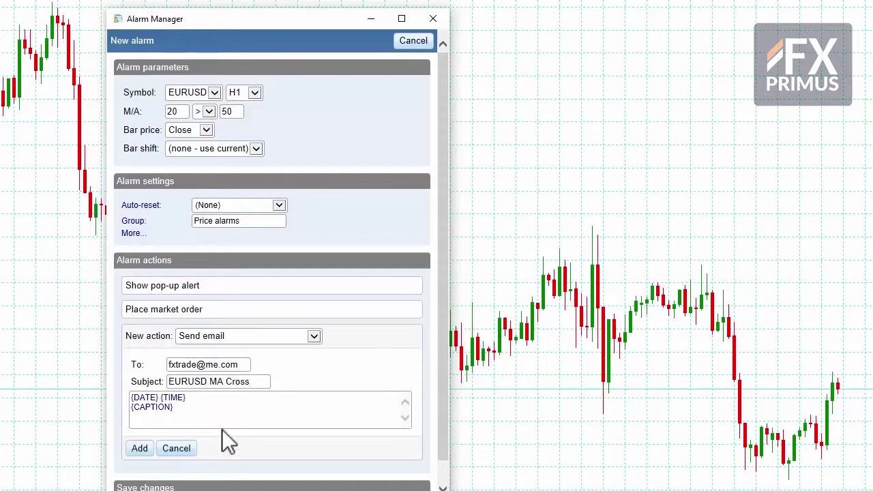
left_click(140, 450)
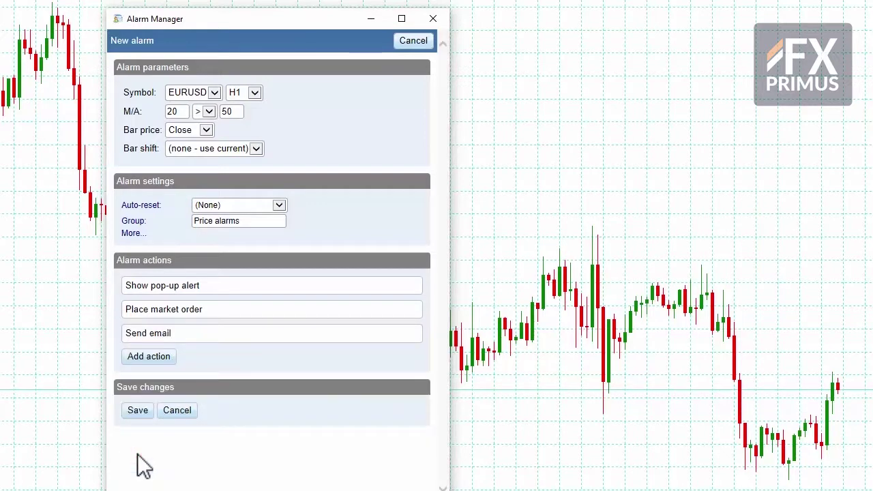
left_click(131, 412)
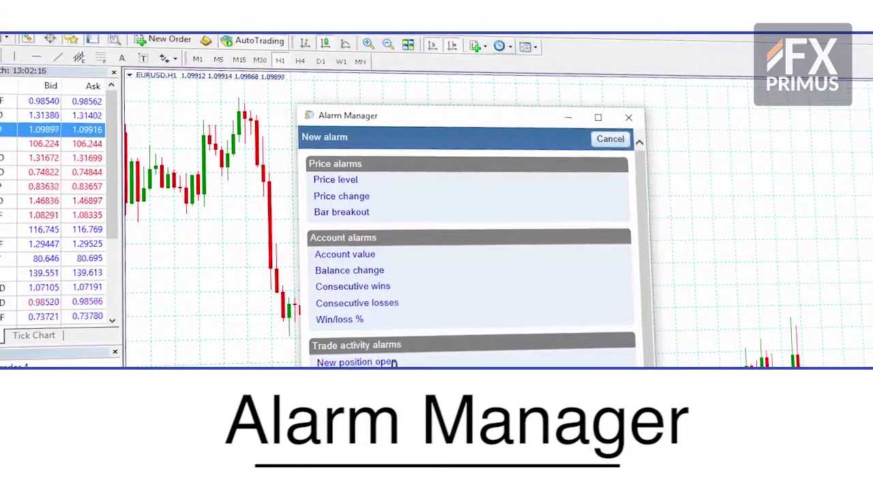
Step: Start a new-position-open alarm and browse its list of possible actions
left_click(392, 361)
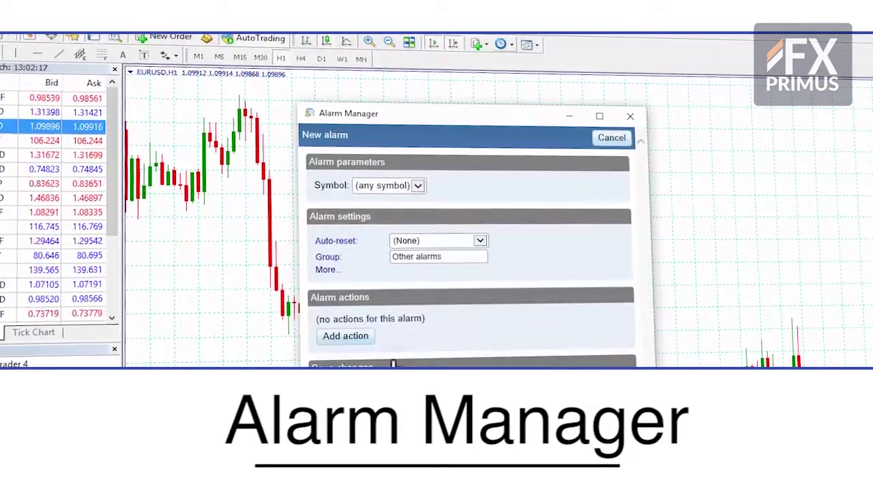
left_click(365, 342)
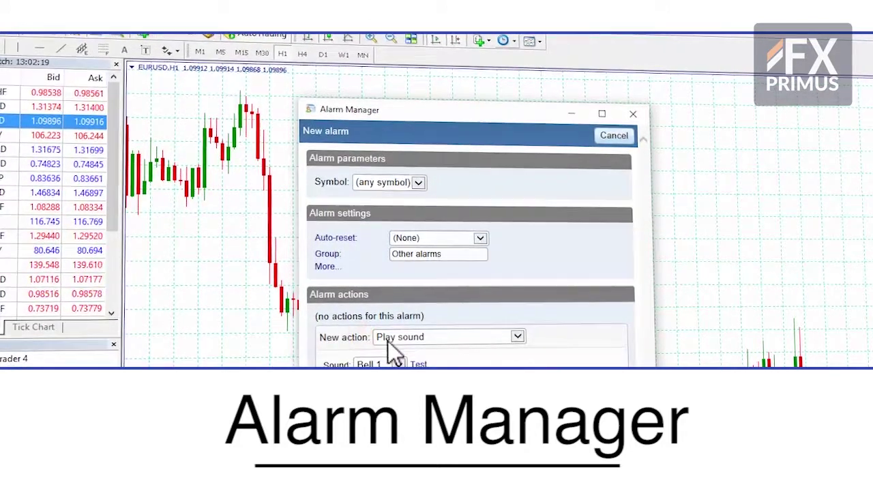
left_click(388, 341)
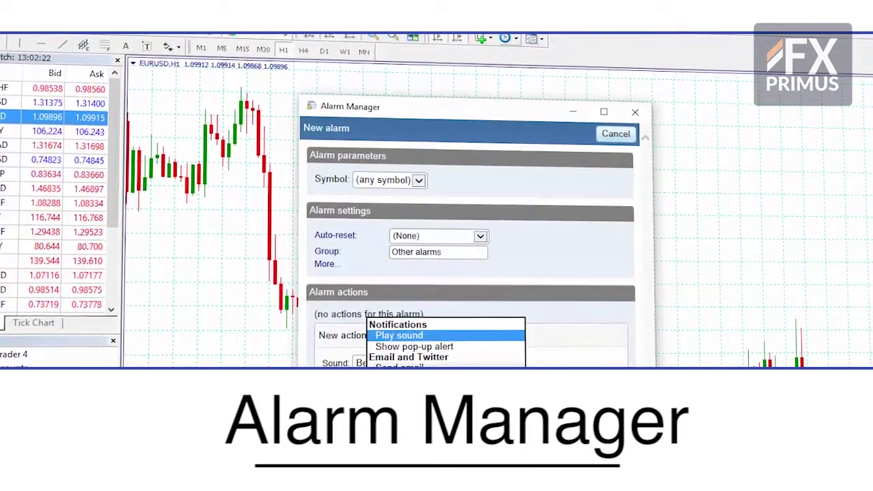